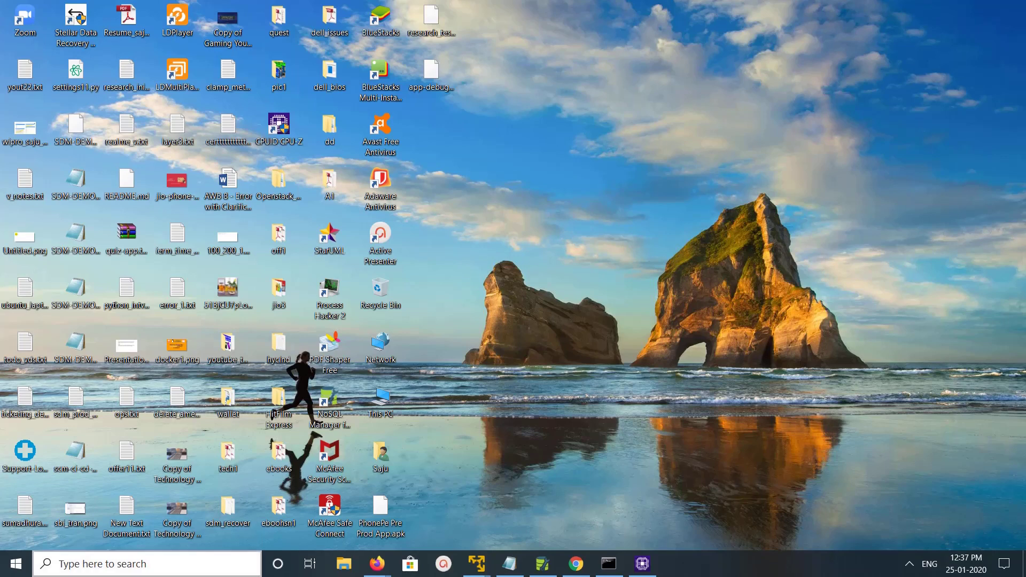
# Step: Launch Task Manager by searching 'task' from the taskbar search box
pyautogui.click(148, 564)
pyautogui.write('task')
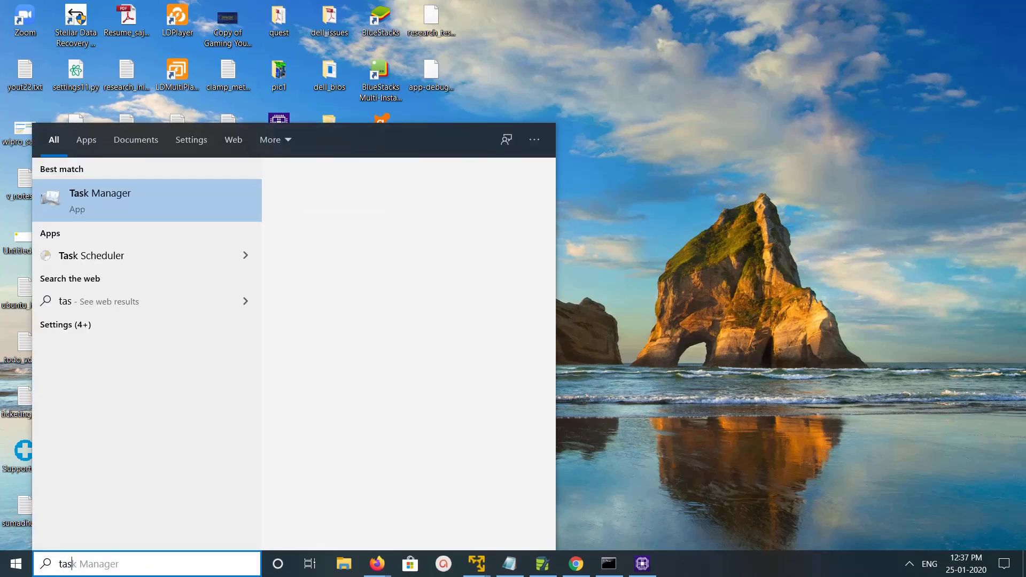
pyautogui.press('Return')
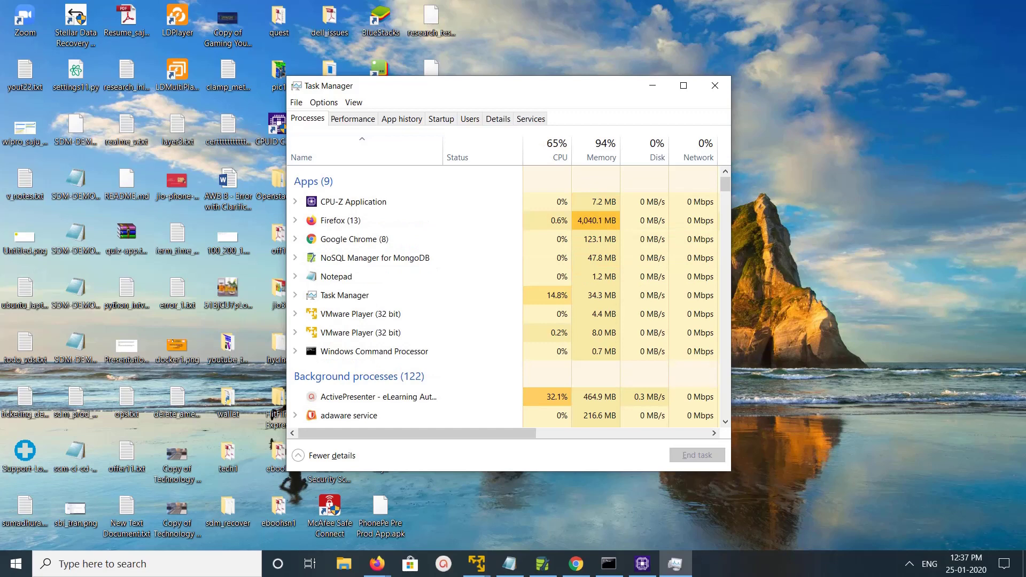
# Step: View Performance > Memory showing 16.0 GB, 2400 MHz SODIMM, widening the window to fit values
pyautogui.click(352, 118)
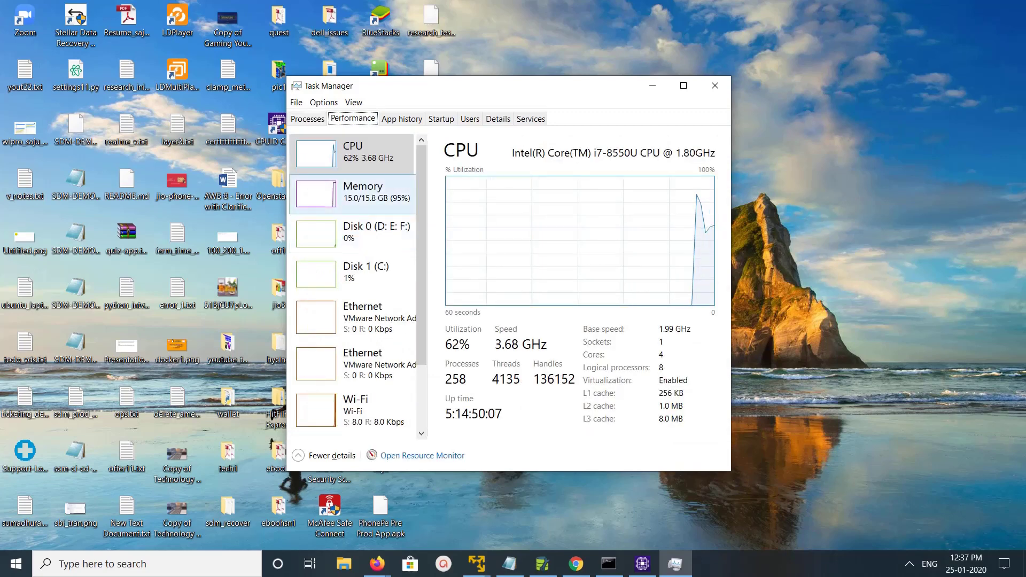
pyautogui.click(361, 192)
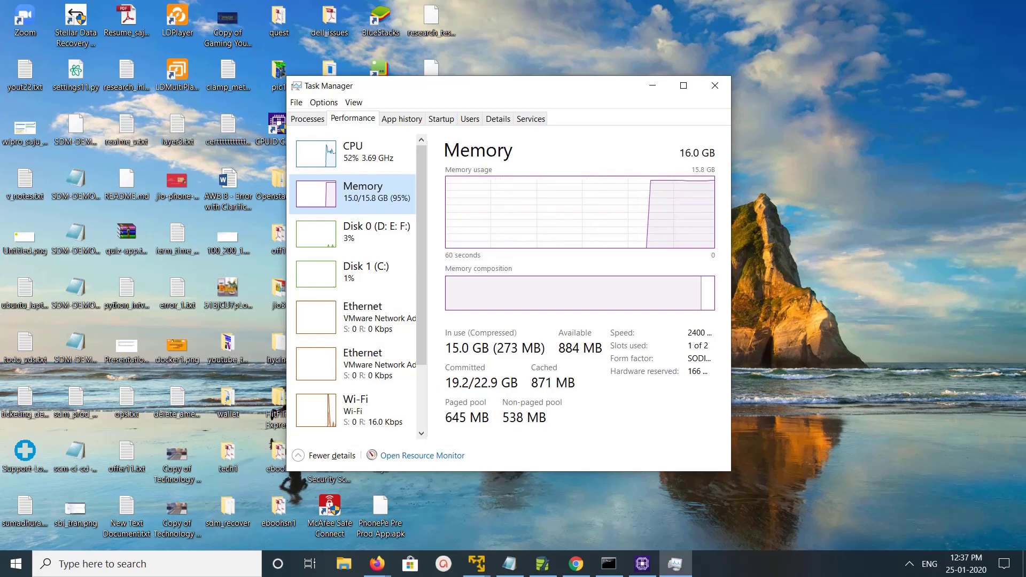
pyautogui.moveTo(731, 273); pyautogui.dragTo(944, 273)
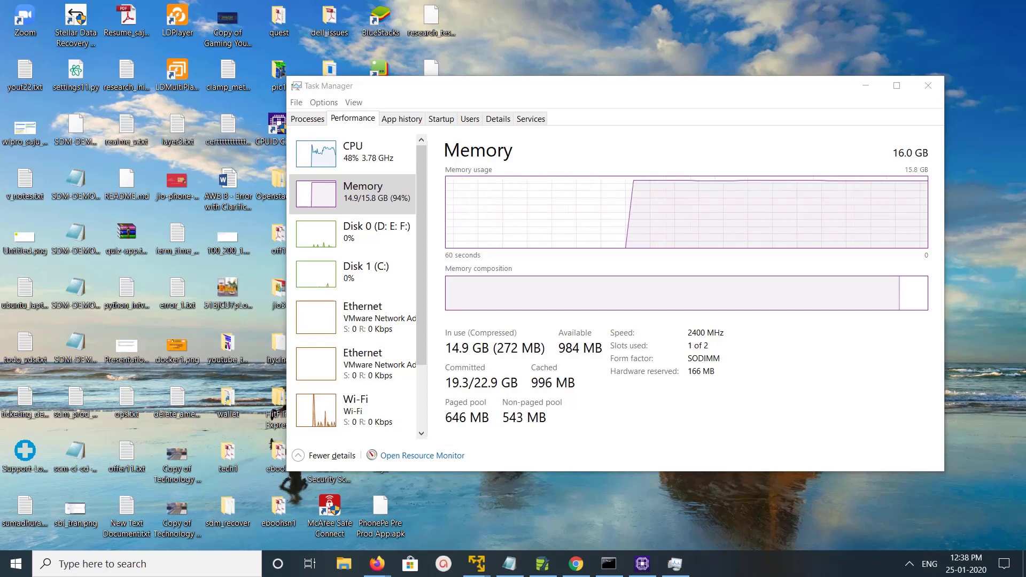
# Step: Switch to Firefox and open the official CPUID website from the Google results
pyautogui.hotkey('alt', 'Tab')
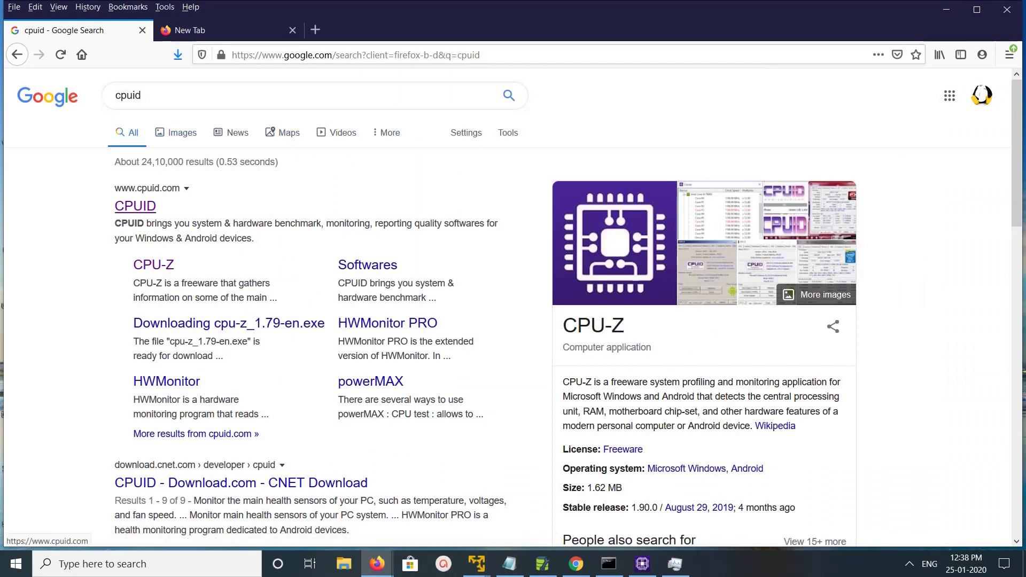
pyautogui.click(134, 206)
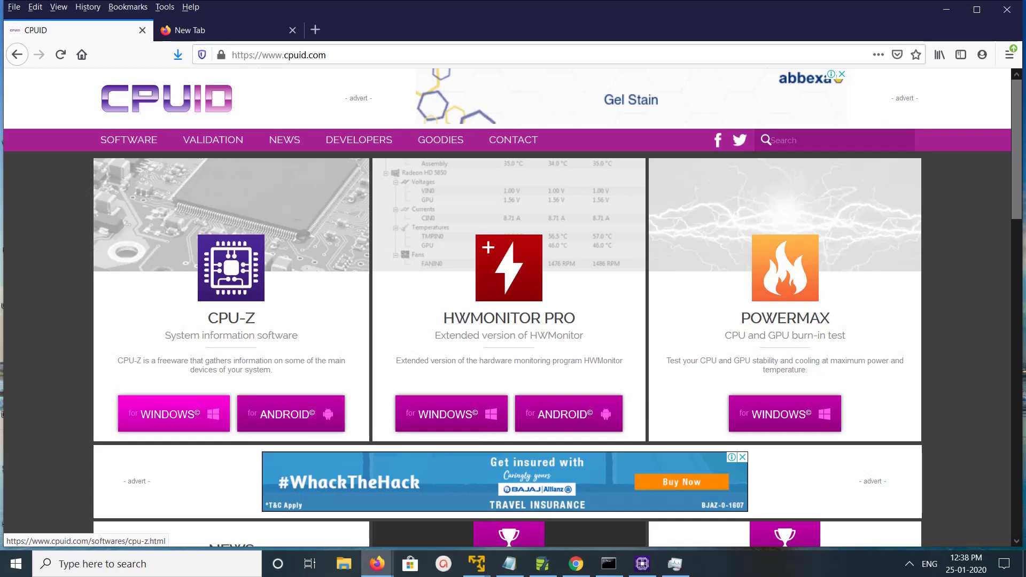
# Step: Start downloading the CPU-Z 1.91 English setup for Windows, dismissing the save prompt
pyautogui.click(174, 414)
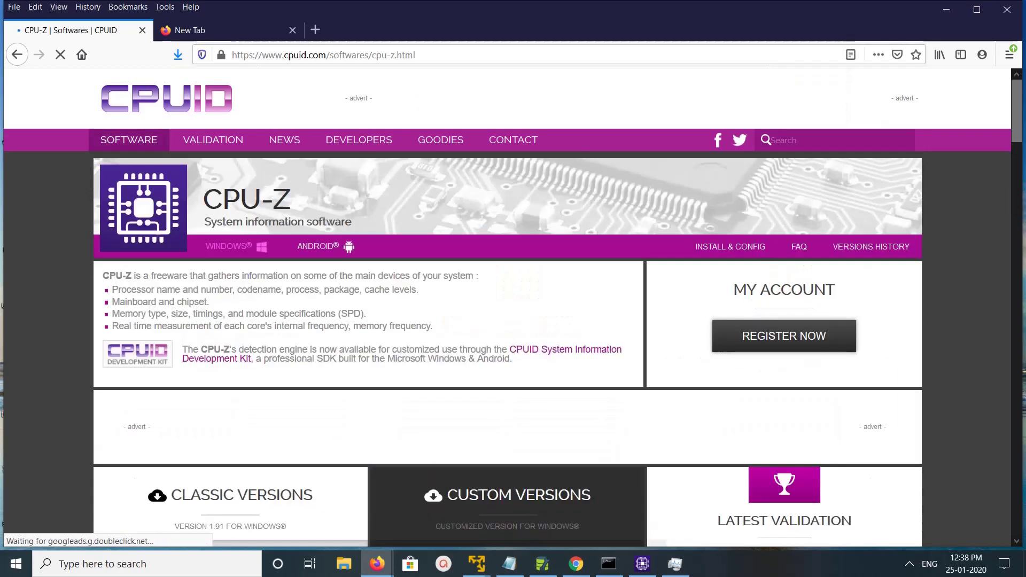
pyautogui.scroll(-1, 513, 320)
pyautogui.scroll(-2, 230, 426)
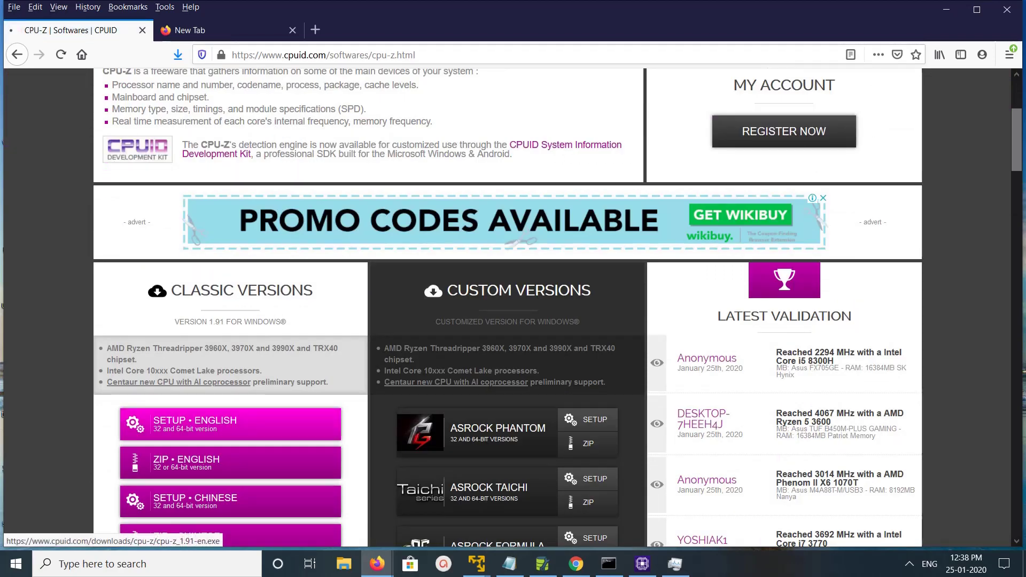
pyautogui.click(230, 424)
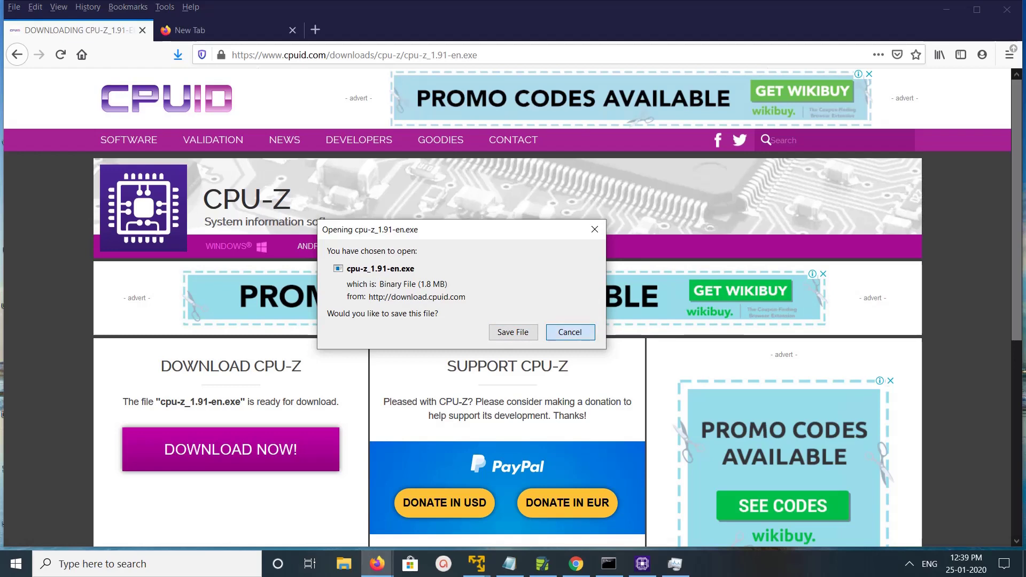
pyautogui.click(570, 332)
pyautogui.click(225, 29)
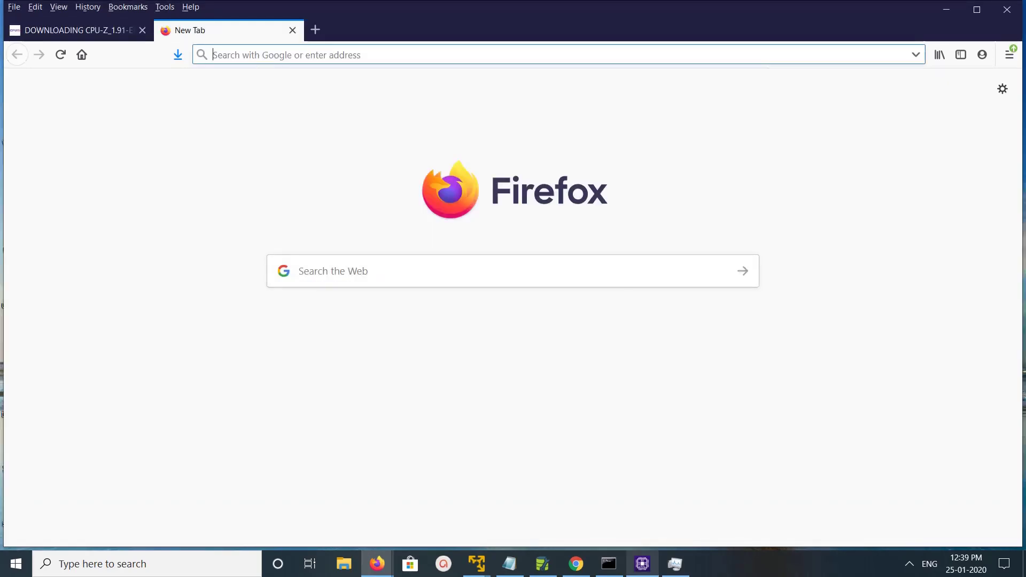
# Step: Bring CPU-Z forward showing Memory: DDR4, 16 GBytes, single channel
pyautogui.click(641, 563)
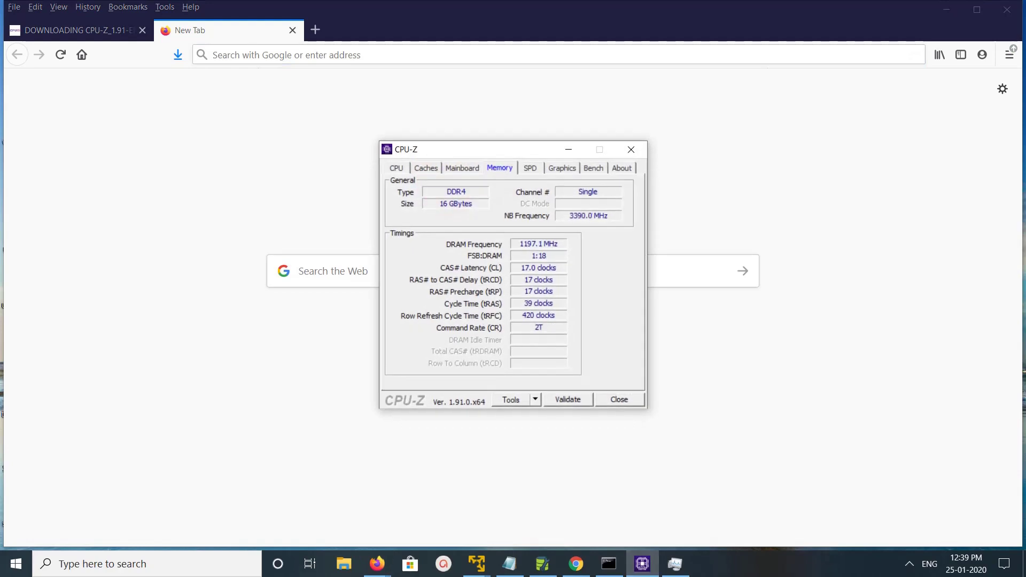